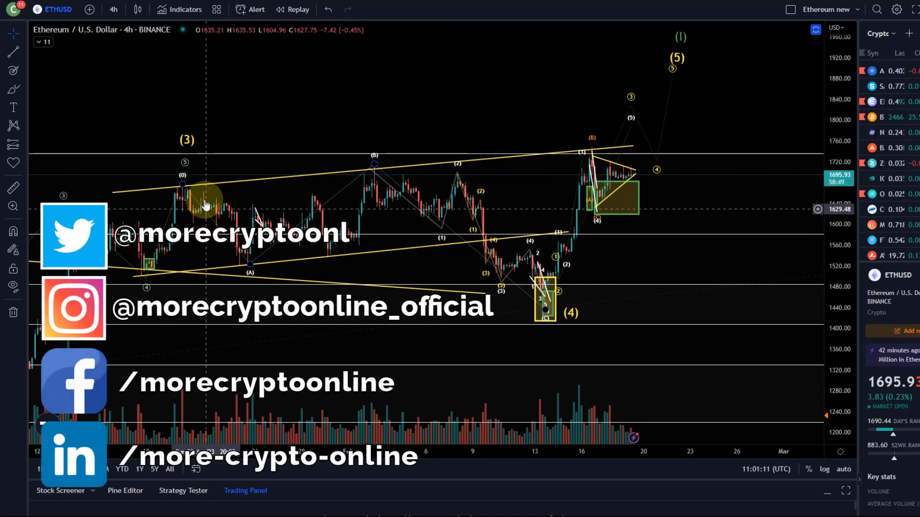
click(616, 191)
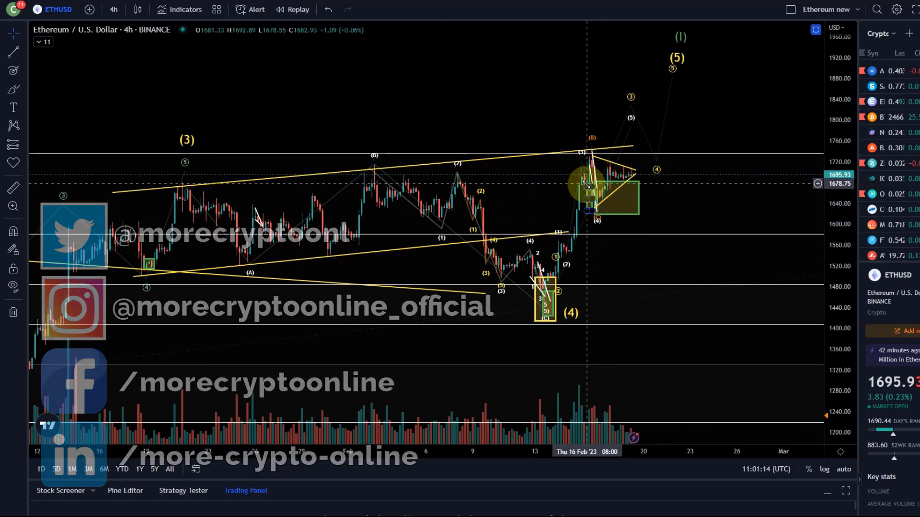
click(576, 194)
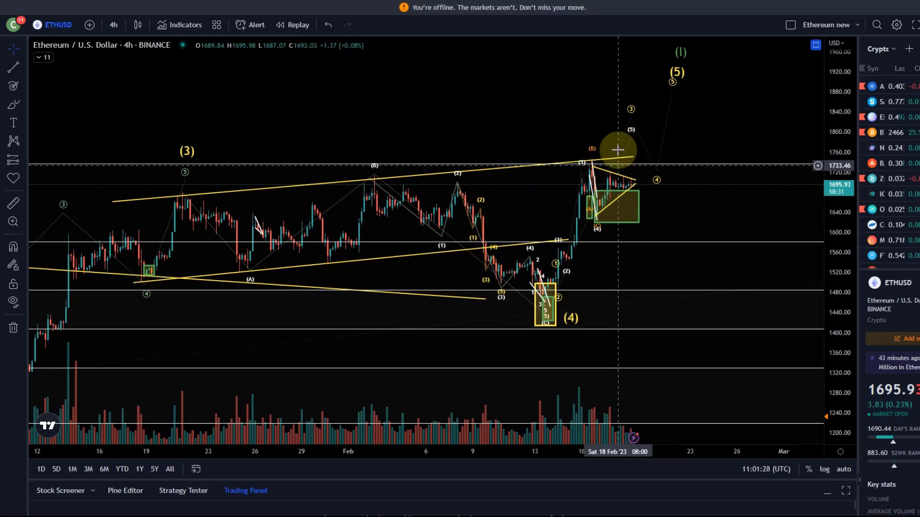
click(640, 99)
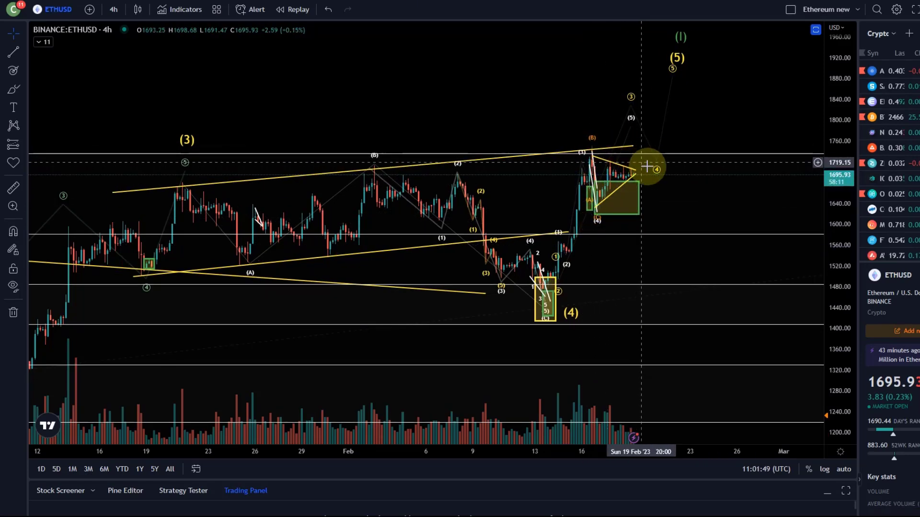
click(595, 197)
Switch the ETHUSD chart to the 1 hour timeframe, focused on the recent price action
scroll(596, 197, up, 5)
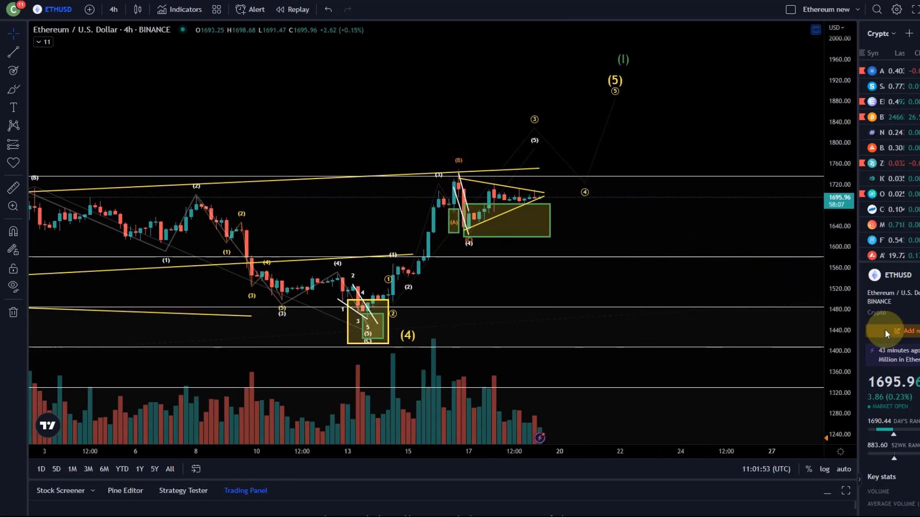
drag(842, 343, 820, 100)
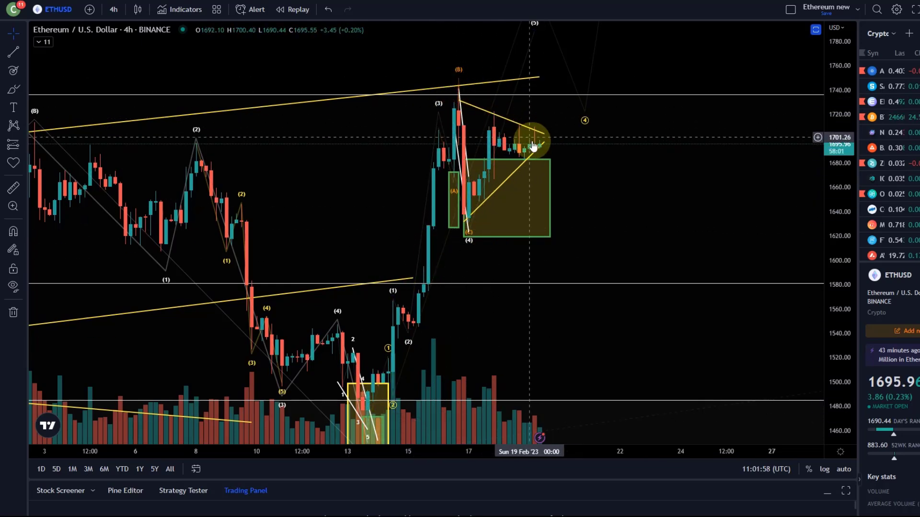
click(117, 10)
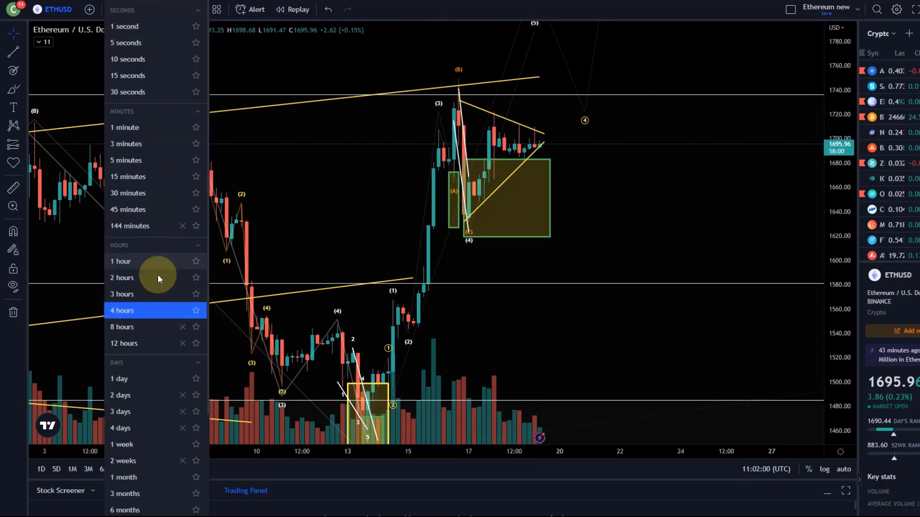
click(123, 264)
scroll(315, 243, down, 5)
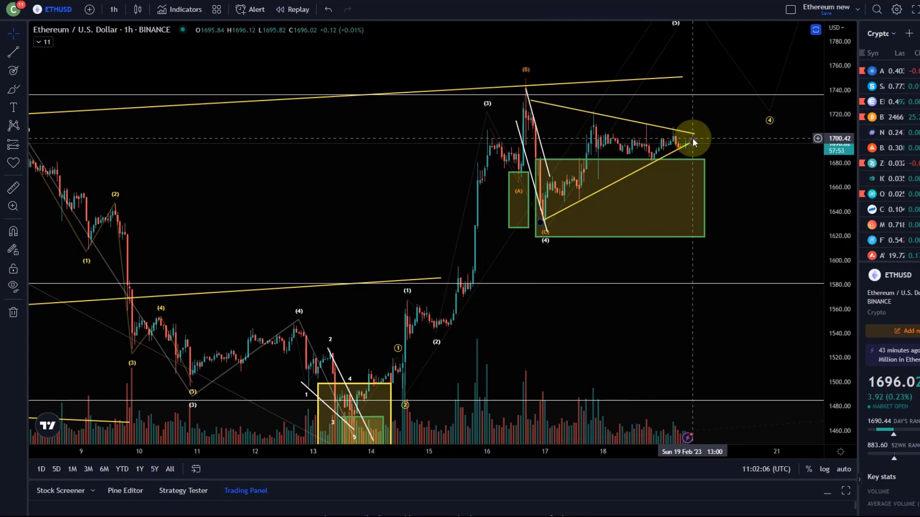
Extend the triangle's upper yellow trendline further into 19 Feb and move its start onto the (B) high
drag(694, 133, 703, 133)
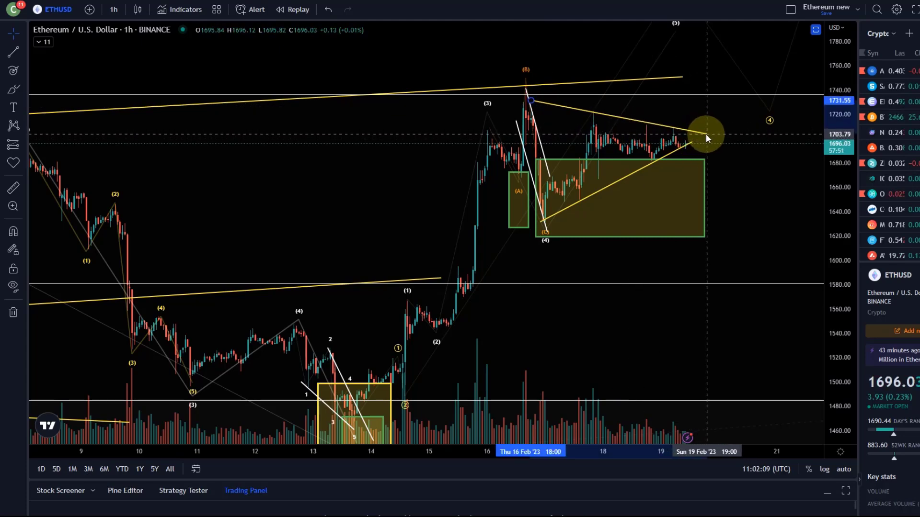
scroll(703, 178, up, 3)
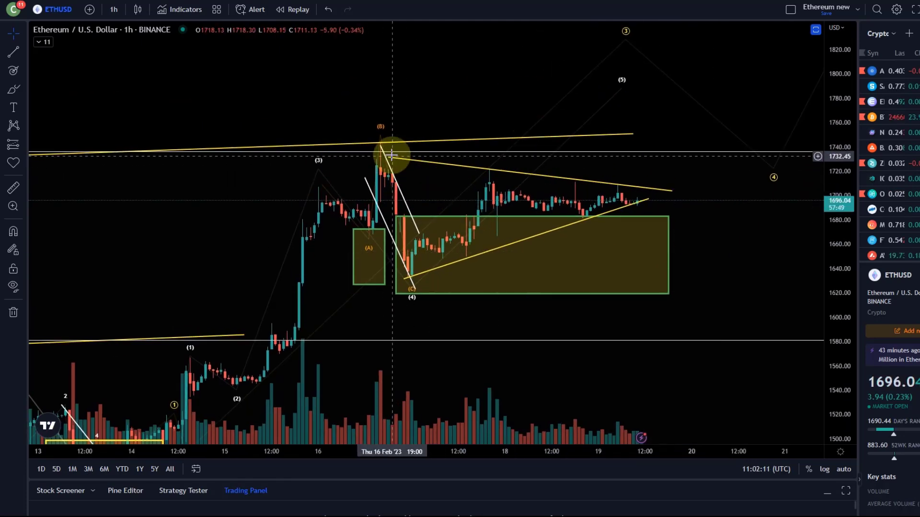
drag(388, 158, 381, 152)
Adjust the triangle's lower yellow trendline to run from about 1627 on 16 Feb to about 1699 on 19 Feb
drag(648, 199, 665, 198)
drag(403, 279, 397, 284)
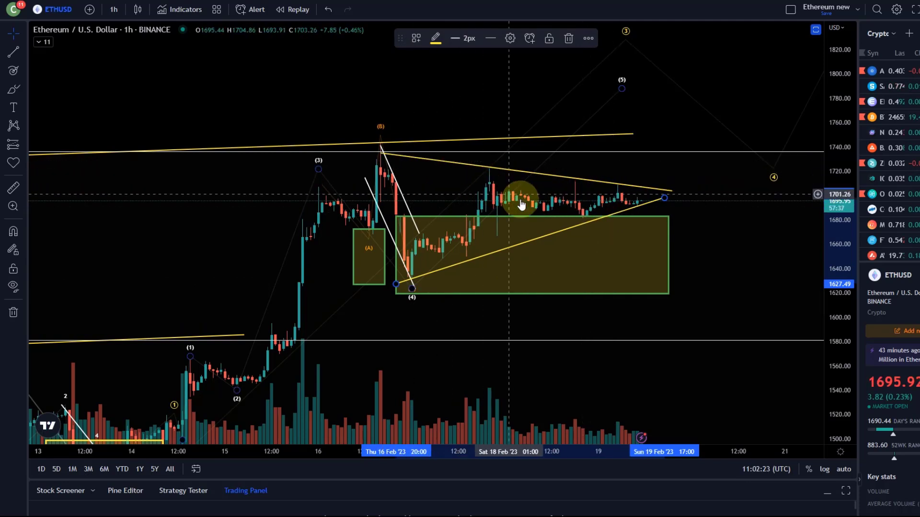
drag(666, 200, 666, 196)
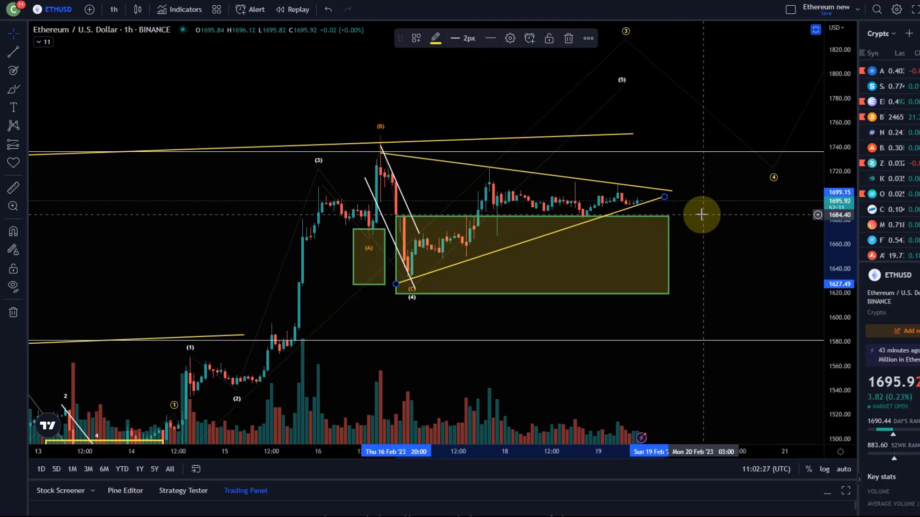
Delete the two white trendlines running along the decline from (B) to (C)
scroll(702, 214, down, 5)
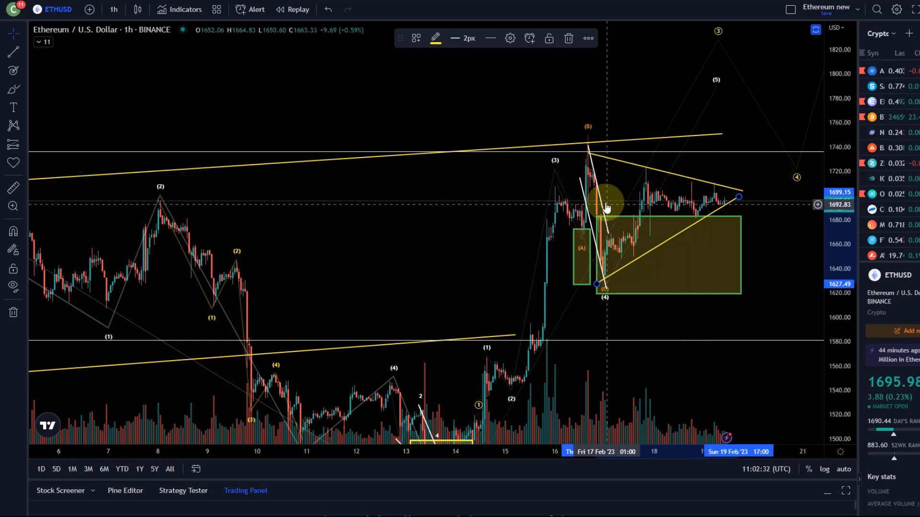
mouse_move(604, 205)
mouse_down()
mouse_move(602, 275)
mouse_move(607, 231)
mouse_move(602, 253)
mouse_up()
key(Delete)
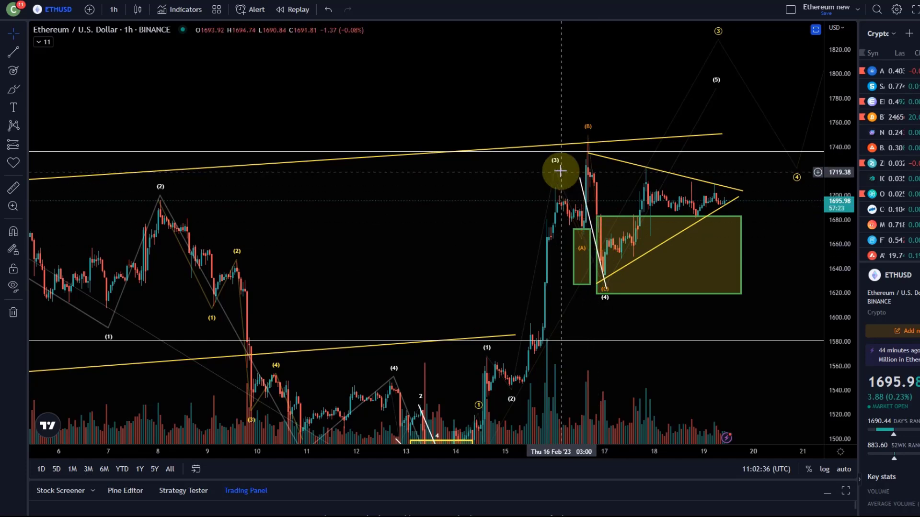
click(585, 185)
key(Escape)
drag(623, 319, 600, 291)
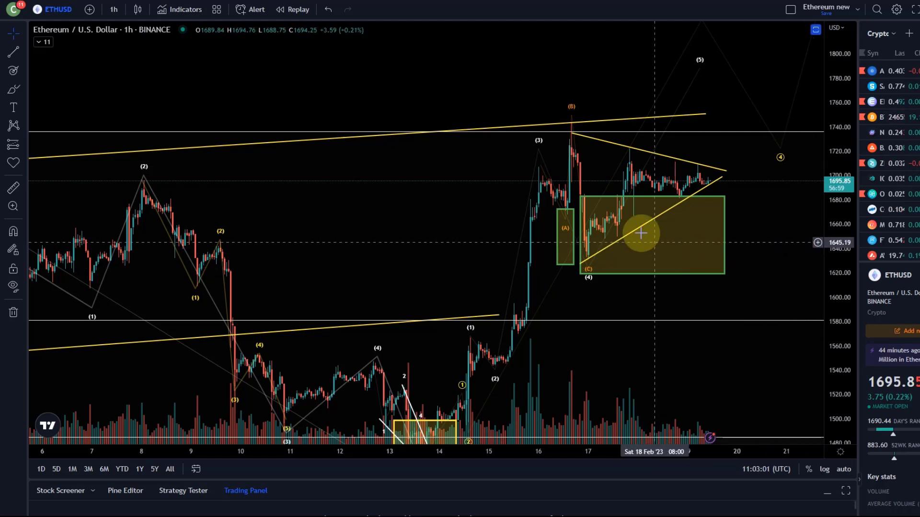
Extend the lower triangle trendline's end to about 1700.42 on 19 Feb, 19:00
click(588, 264)
key(Escape)
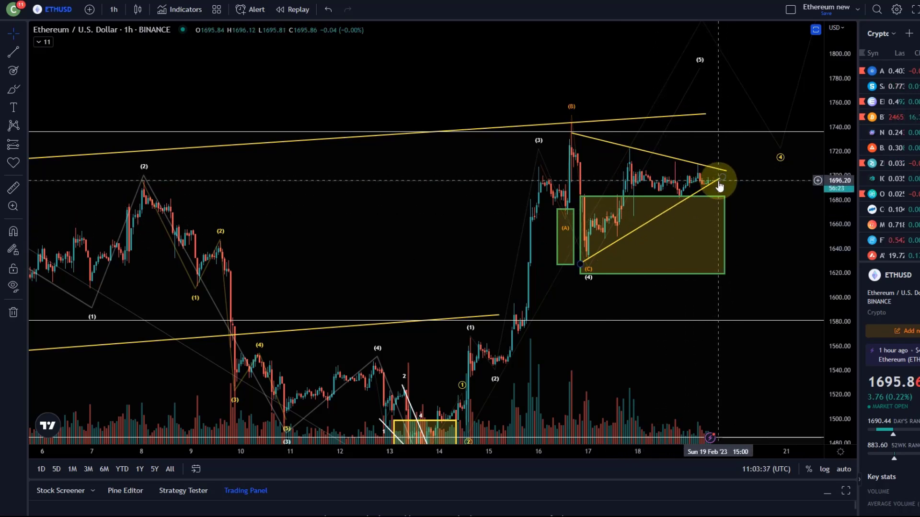
drag(721, 182, 726, 174)
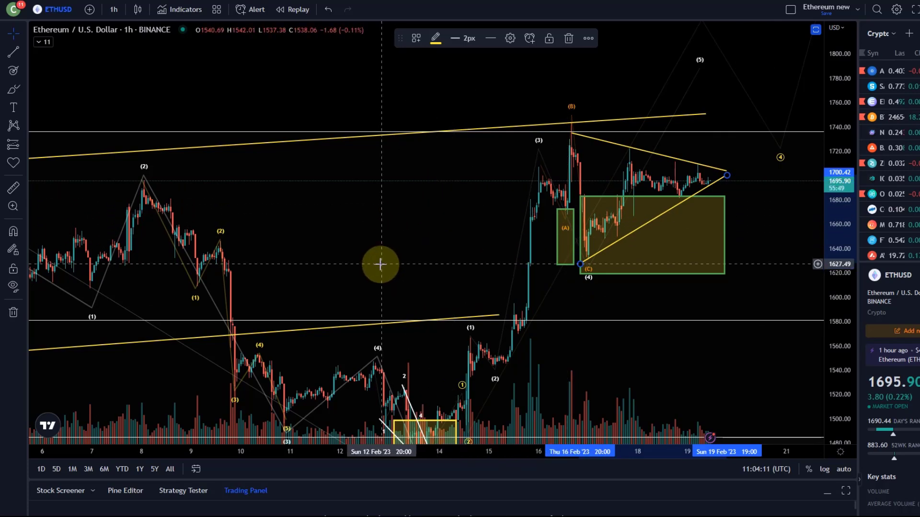
Move the white wave (4) point below the (C) low, to about 1610
drag(834, 206, 847, 311)
drag(743, 343, 694, 331)
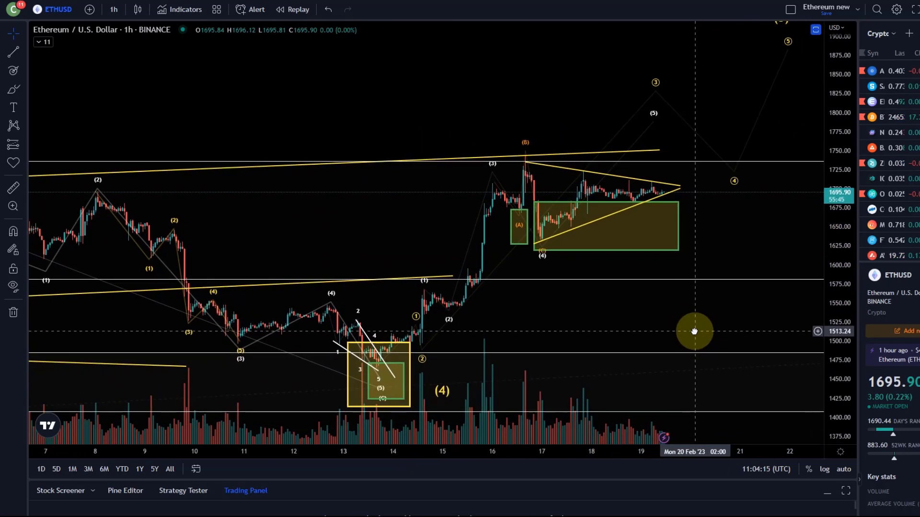
click(544, 258)
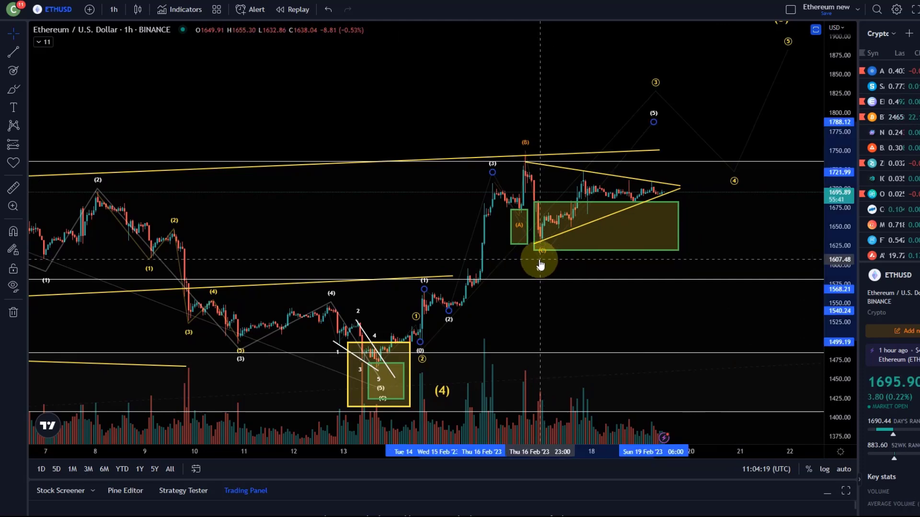
drag(723, 226, 698, 253)
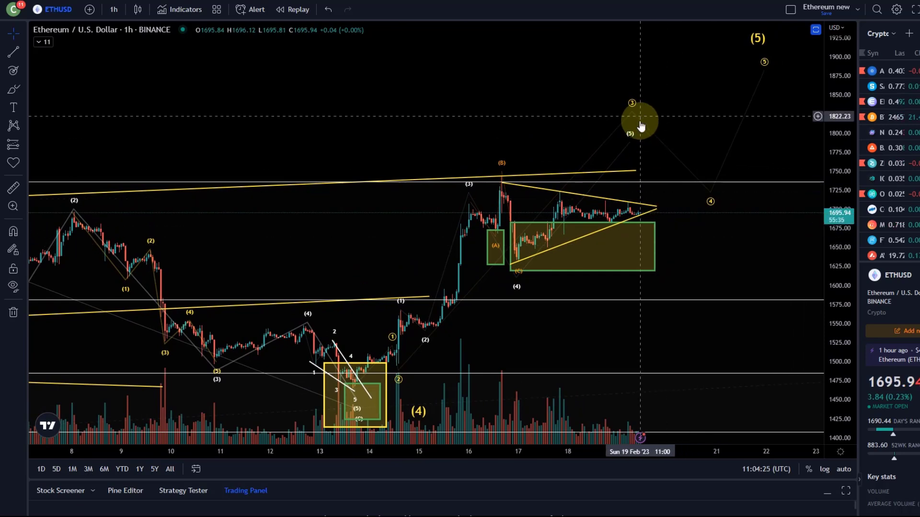
Shift the projected circled wave 3 and white wave (5) points later and higher, with (5) at about 1815
drag(630, 112, 660, 102)
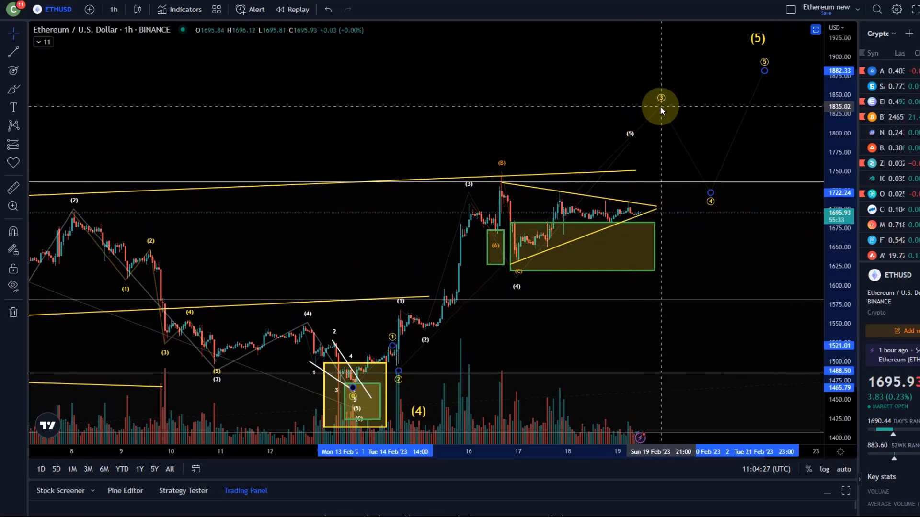
drag(631, 145, 663, 121)
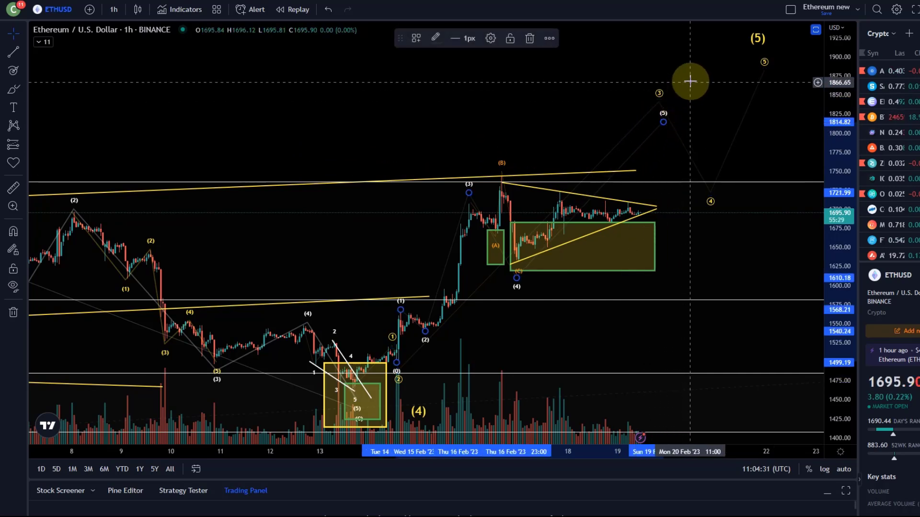
click(677, 96)
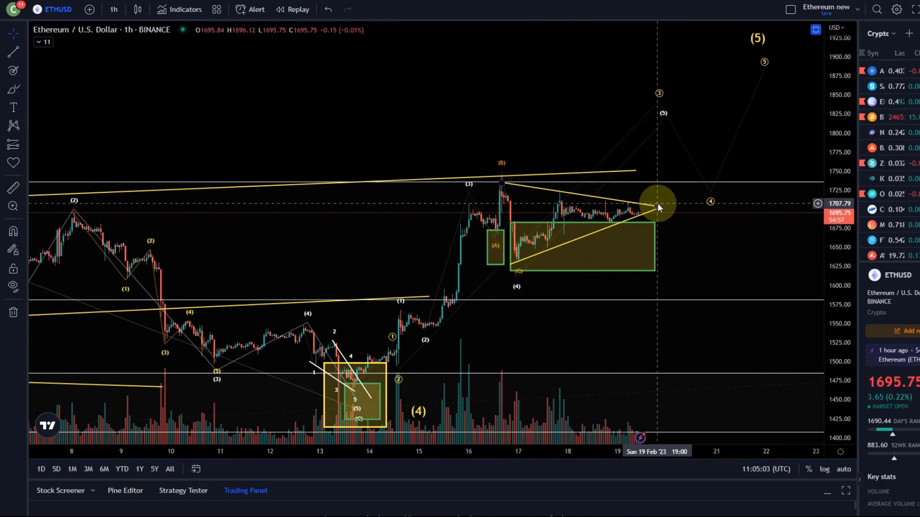
Draw an Elliott Triangle Wave (ABCDE) from the 15 Feb high, with a near 1615, b 1729, c 1669, d 1716 and e 1684
scroll(581, 257, up, 3)
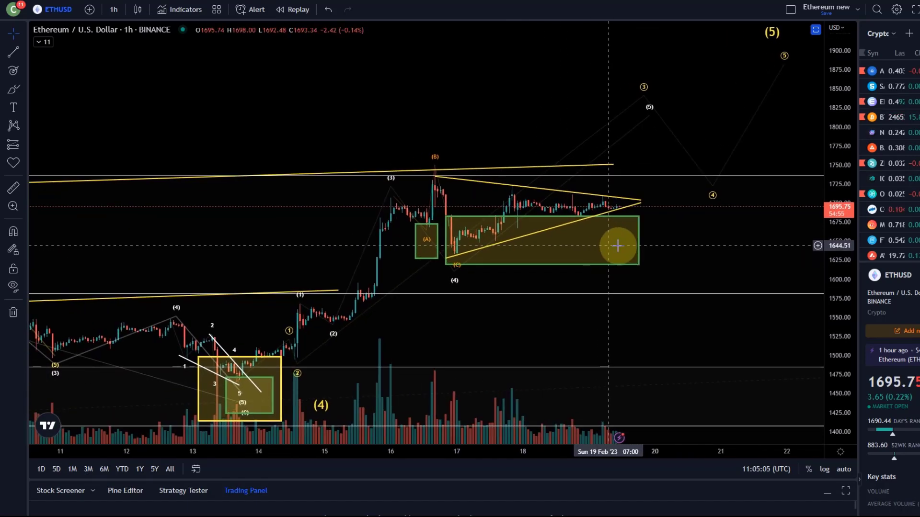
drag(838, 286, 626, 123)
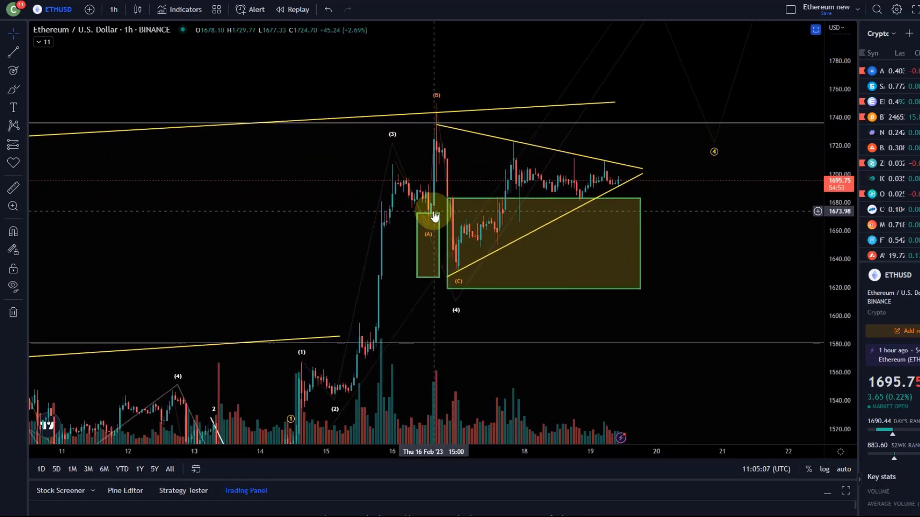
click(14, 126)
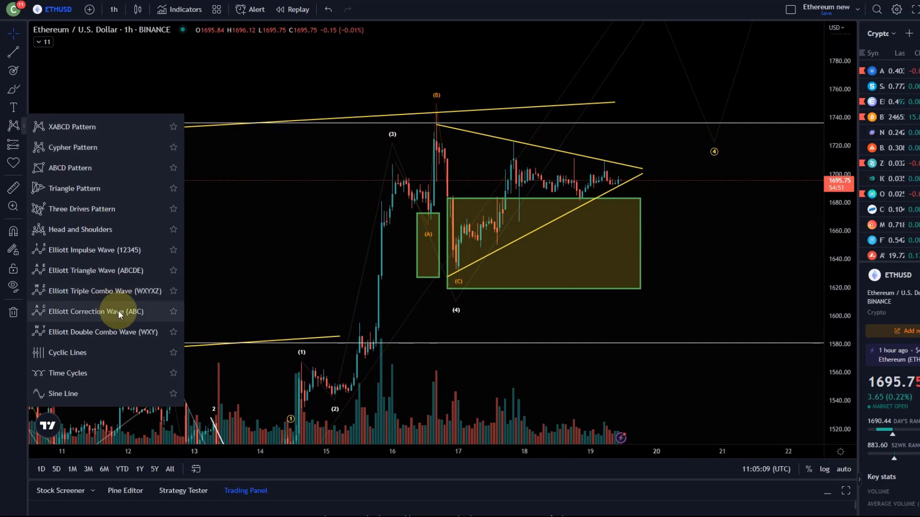
click(123, 270)
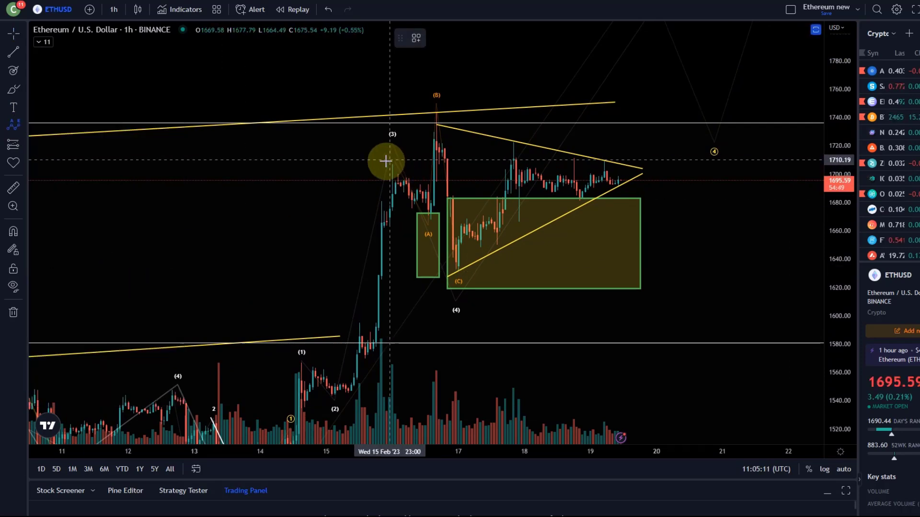
click(385, 163)
click(464, 295)
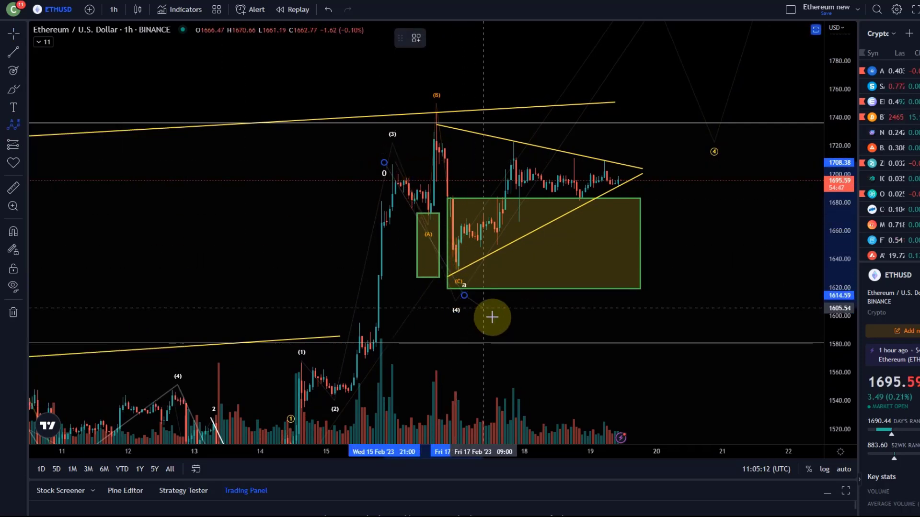
click(512, 153)
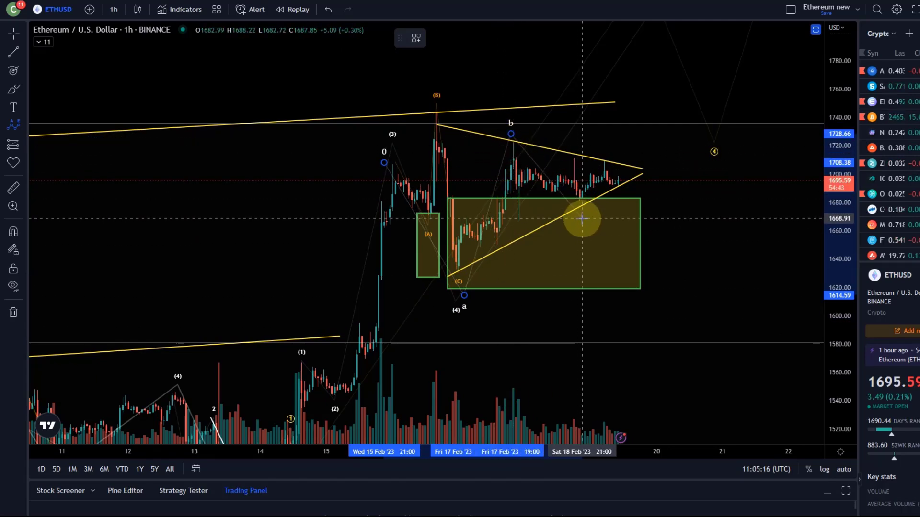
click(581, 219)
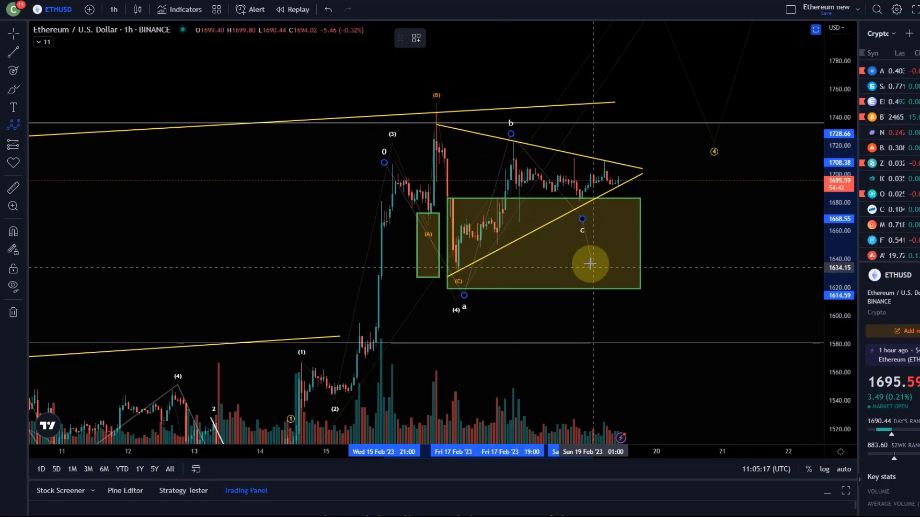
click(603, 152)
click(621, 197)
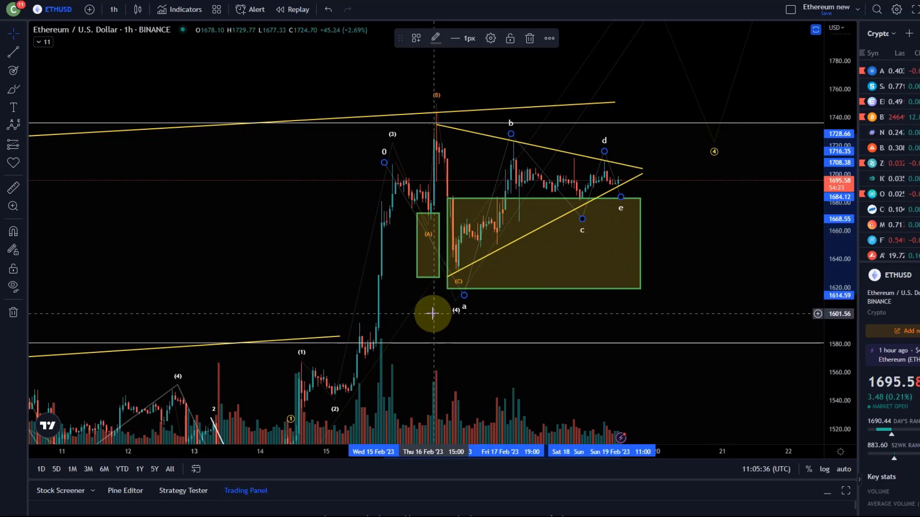
Move the white impulse wave's (4) point directly beneath triangle point e, at about 1667 on 19 Feb
click(457, 315)
drag(456, 314, 624, 218)
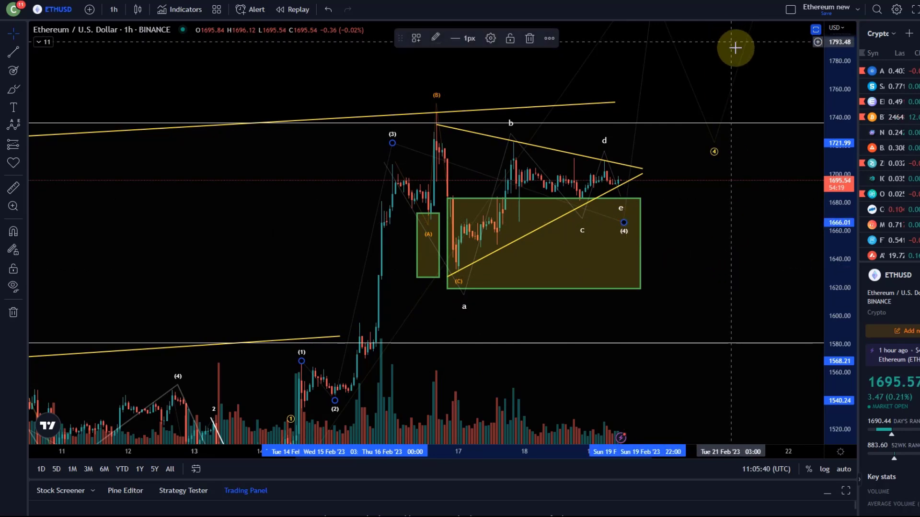
click(524, 213)
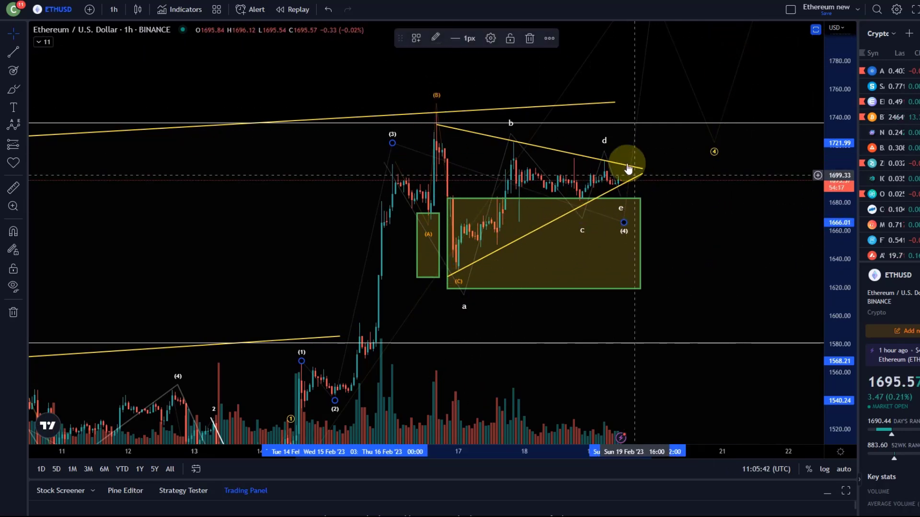
click(438, 126)
click(431, 153)
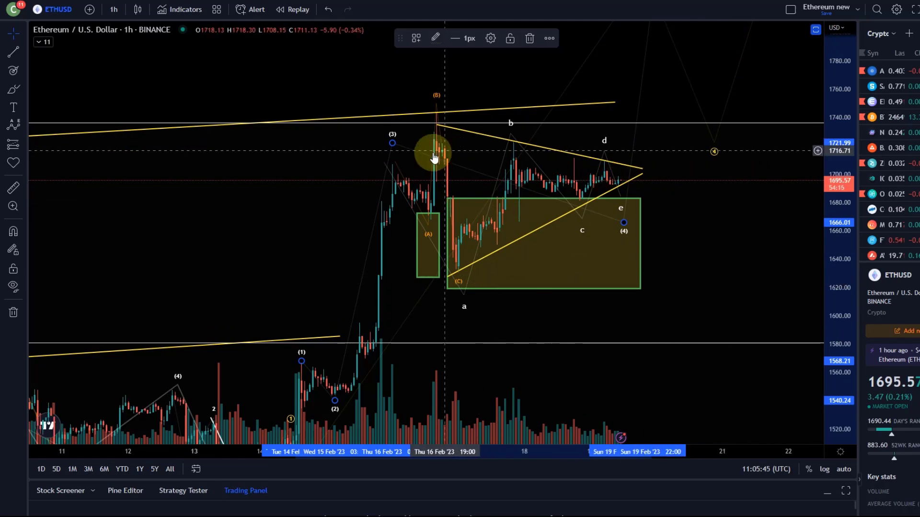
drag(701, 248, 671, 311)
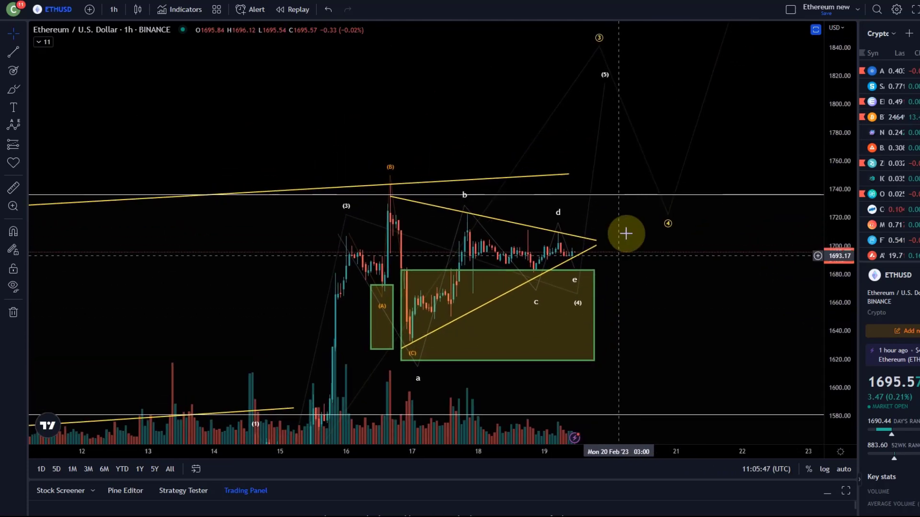
mouse_move(578, 310)
mouse_down()
mouse_move(565, 302)
mouse_move(574, 296)
mouse_up()
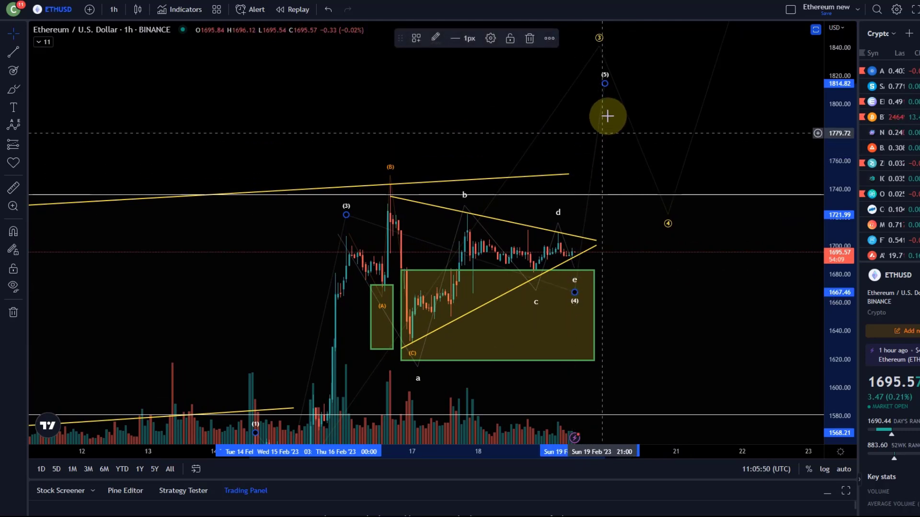
Move the white impulse wave's (5) point up to about 1824, just below the circled wave 3 label
drag(605, 87, 602, 71)
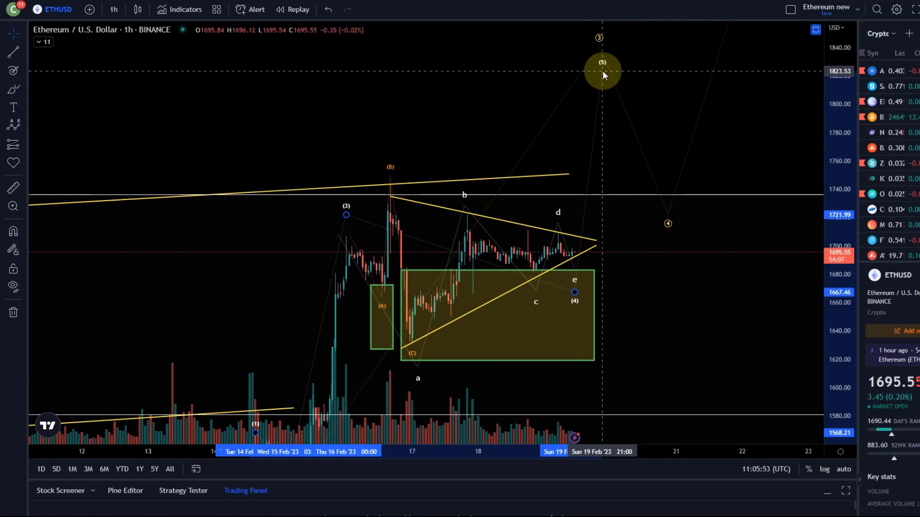
mouse_move(656, 310)
mouse_down()
mouse_move(677, 254)
mouse_move(688, 268)
mouse_up()
drag(856, 119, 786, 251)
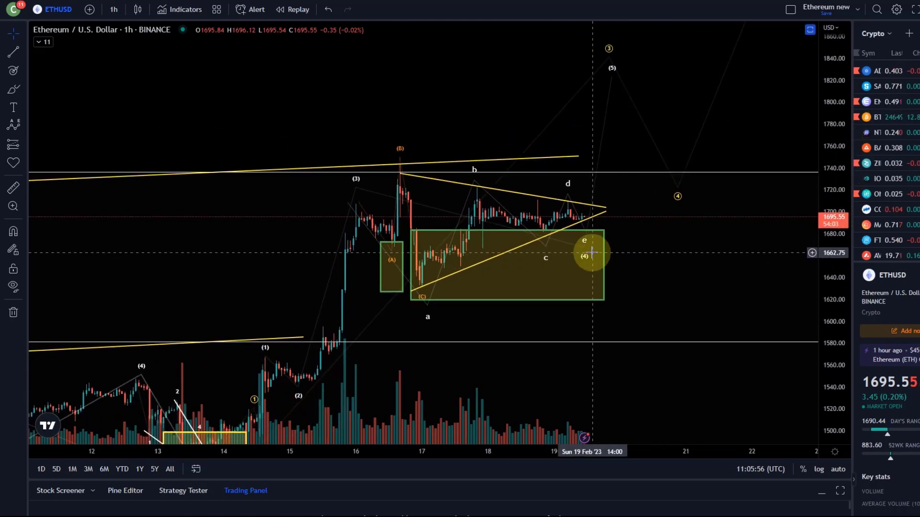
drag(683, 281, 690, 312)
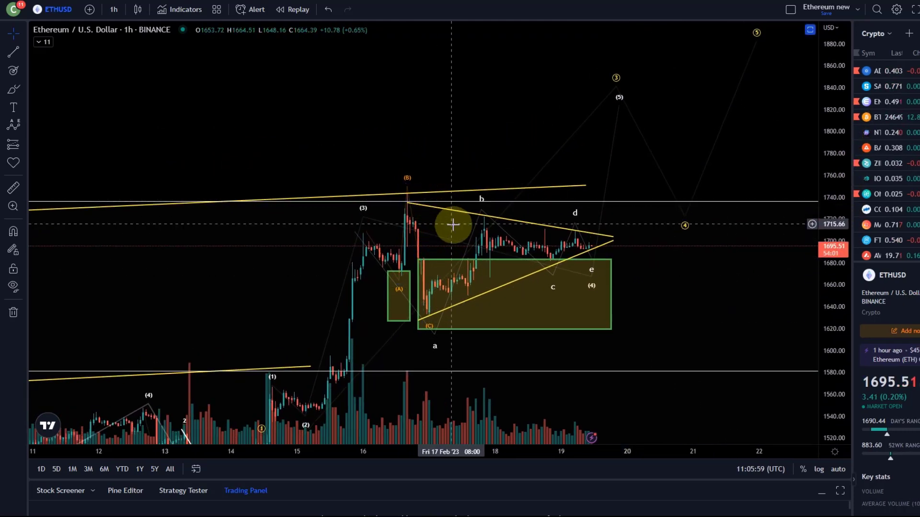
click(426, 324)
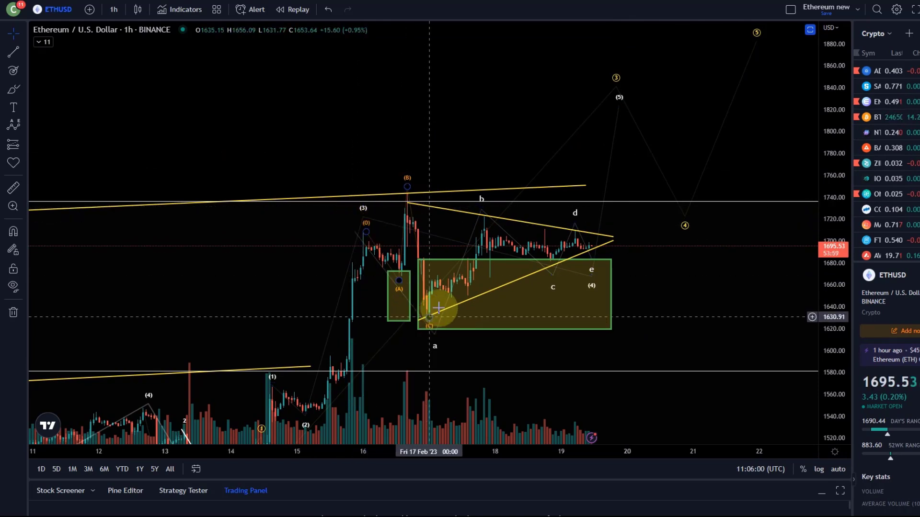
click(480, 210)
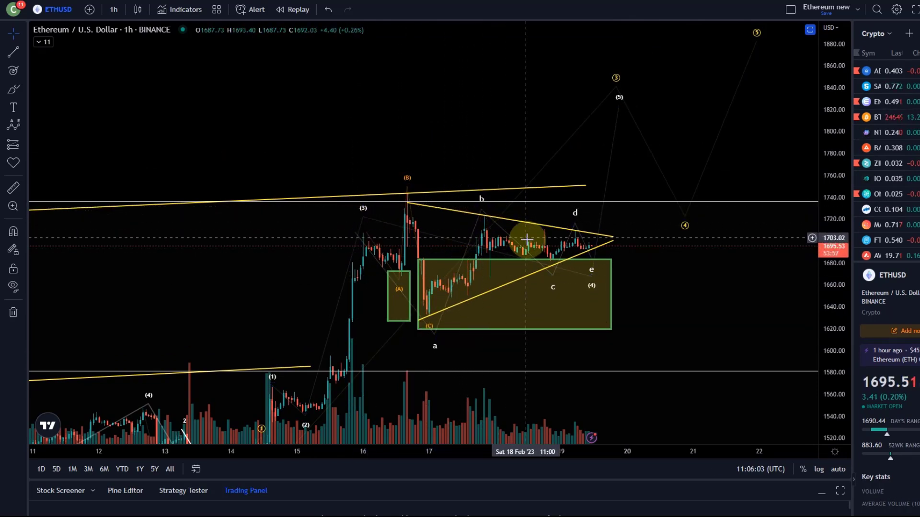
click(547, 264)
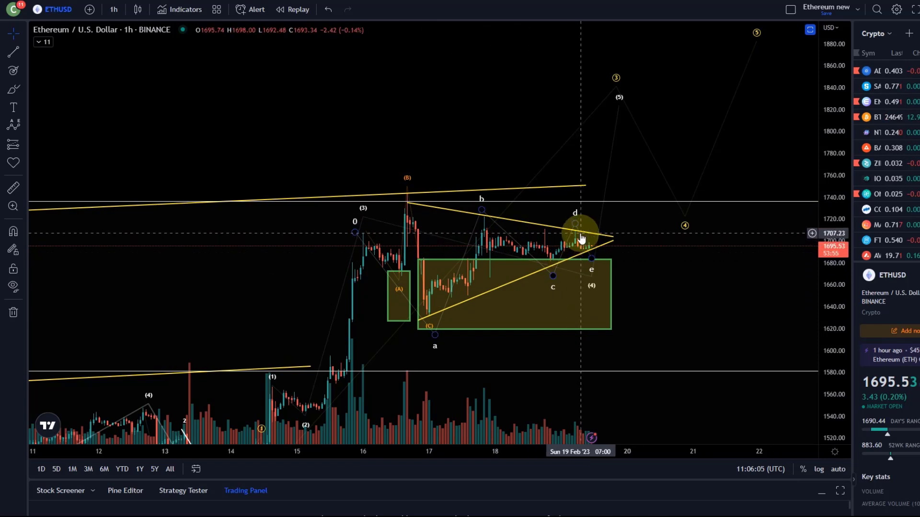
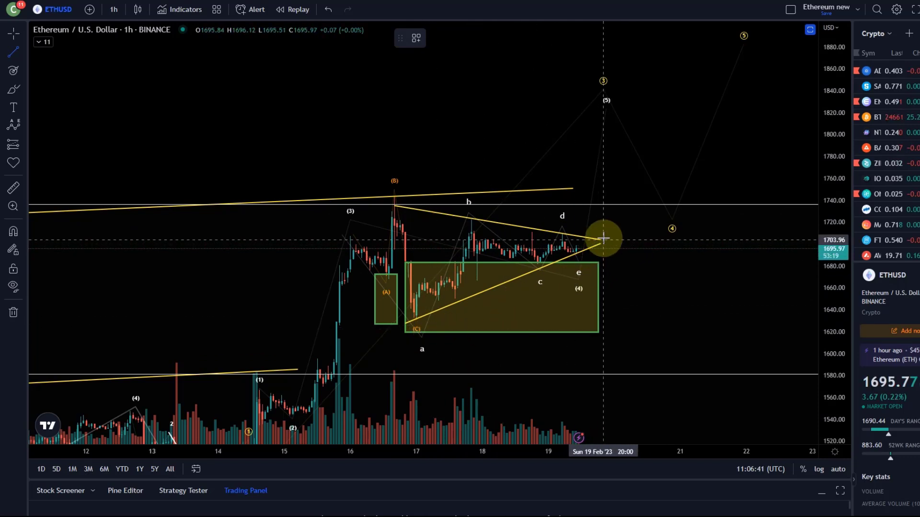
Extend the yellow triangle lines back to early 16 Feb, starting the upper at about 1738 and running the lower from about 1613 to 1704
click(13, 34)
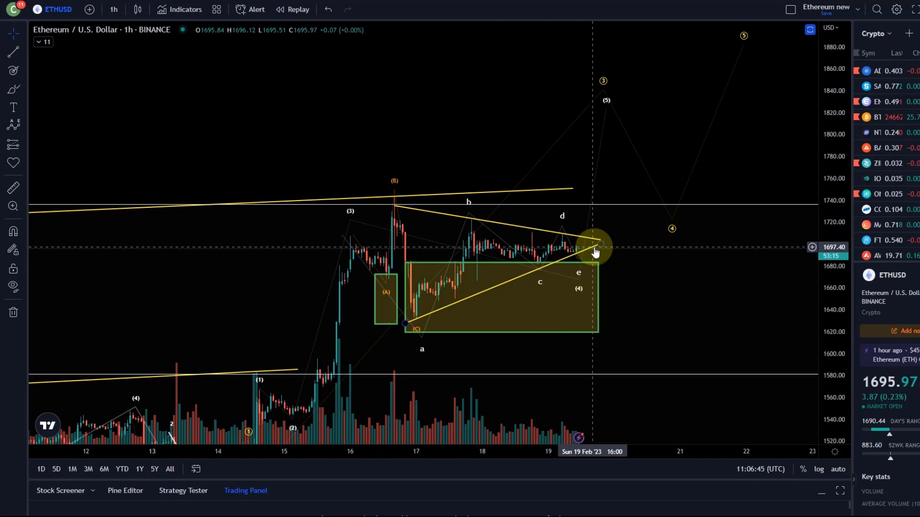
drag(600, 240, 596, 239)
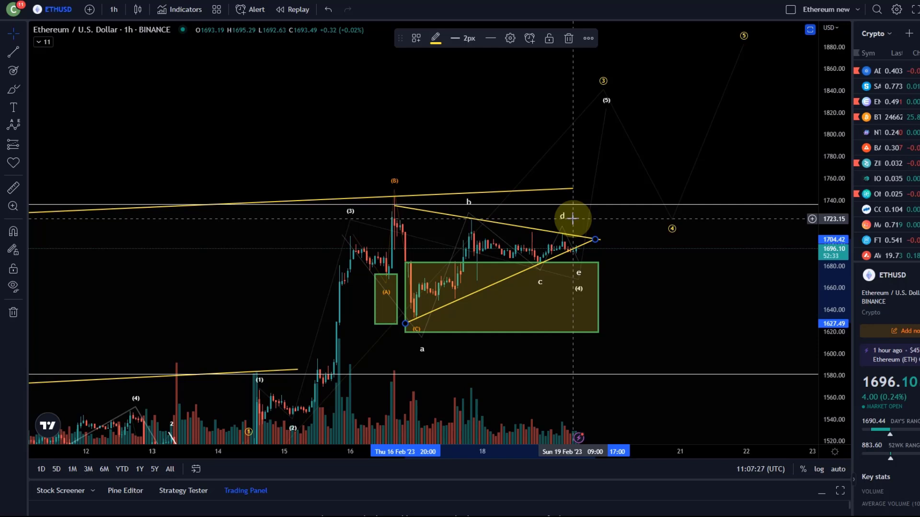
click(13, 52)
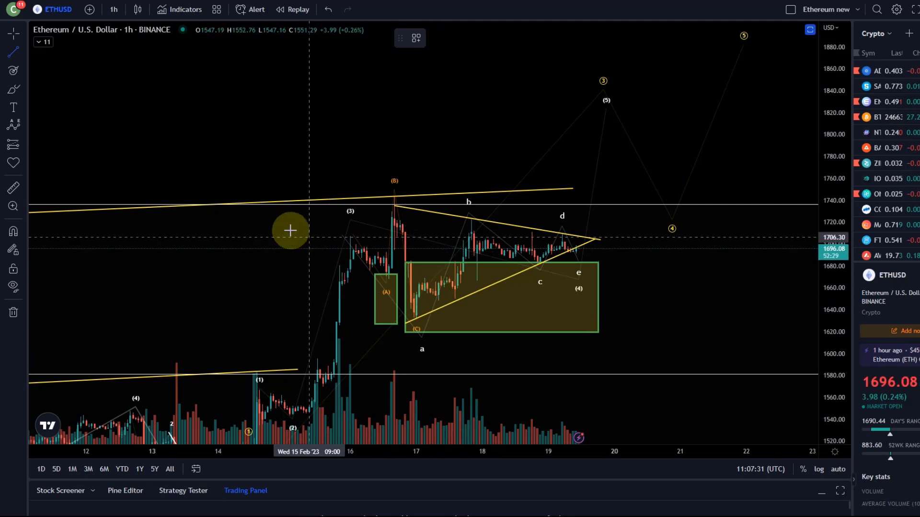
click(13, 33)
drag(395, 206, 374, 202)
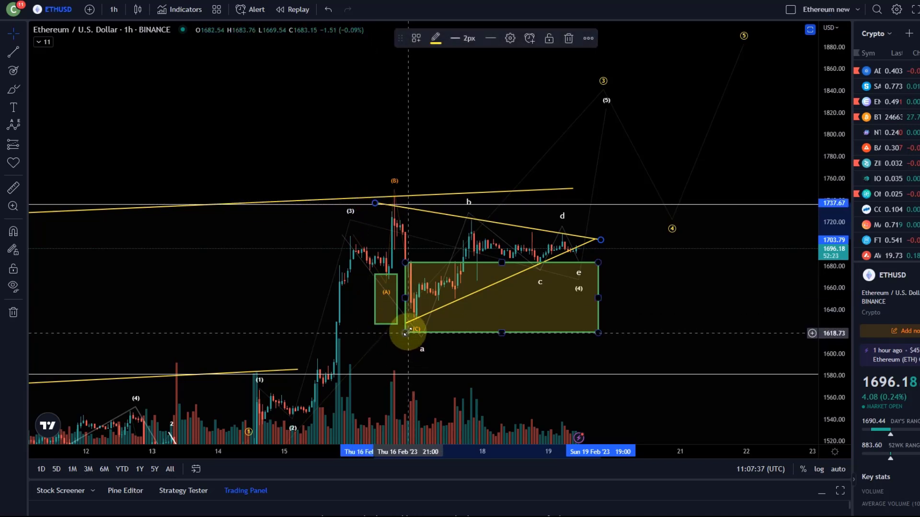
drag(404, 322, 372, 338)
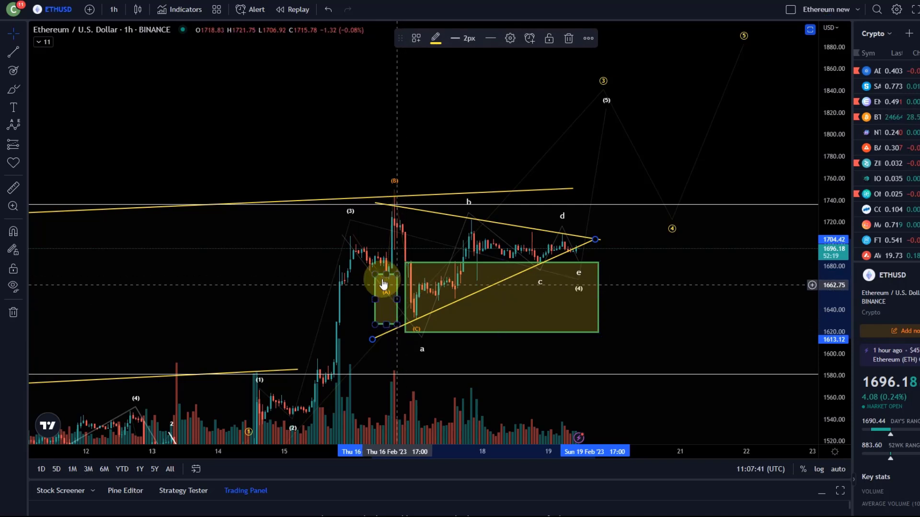
Draw a near-vertical trend line spanning the triangle's widest part below (B), and place it near the apex from about 1690 to 1801
click(13, 51)
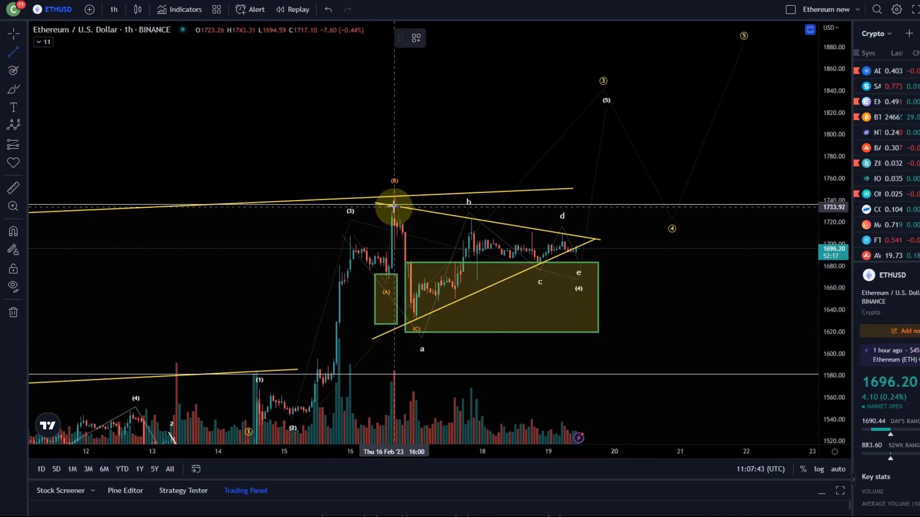
drag(394, 207, 398, 330)
drag(396, 254, 575, 186)
click(646, 240)
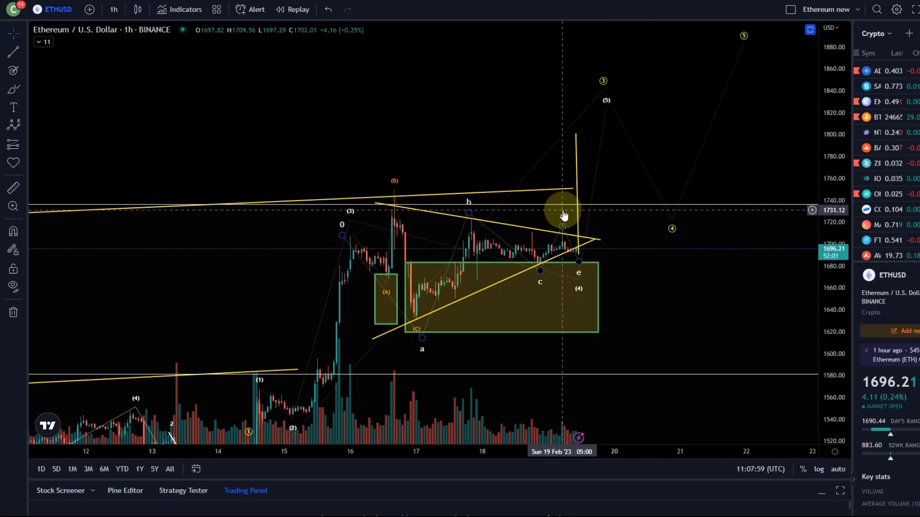
drag(577, 169, 585, 169)
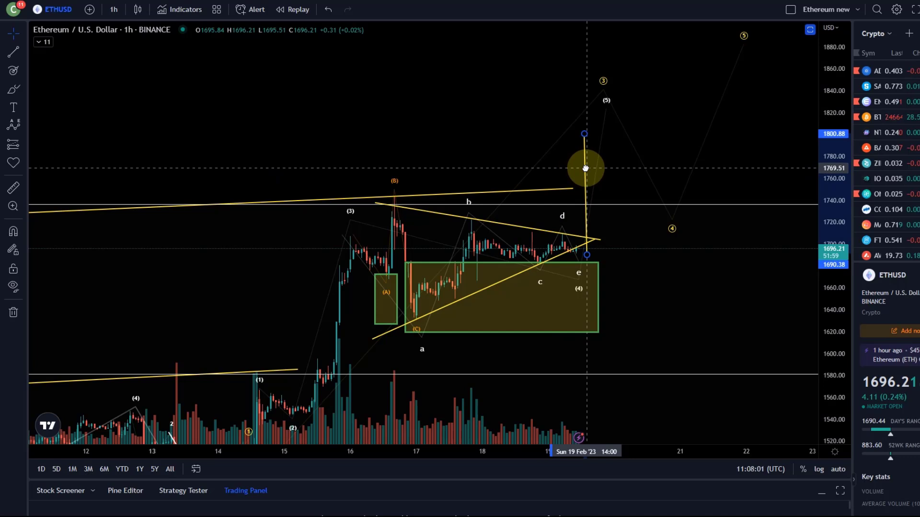
click(670, 287)
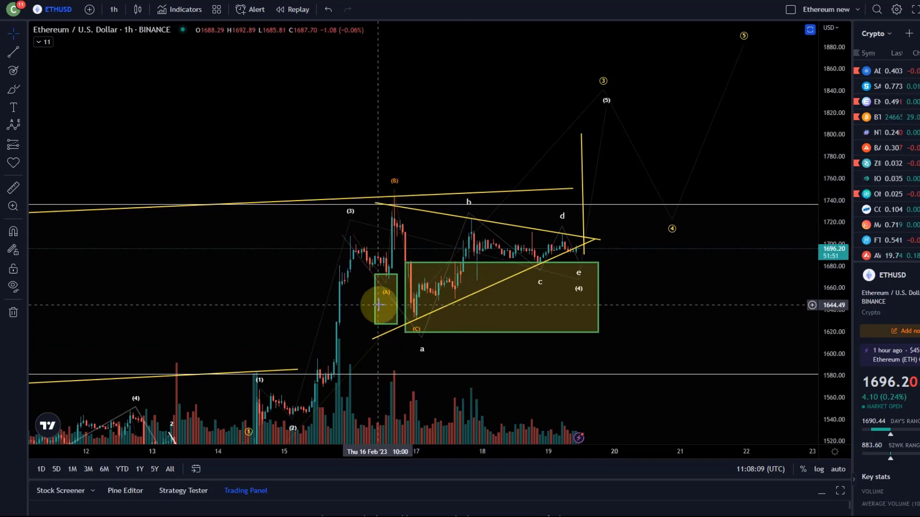
Examine the triangle's apex, the wave e area and the projected upside height line on the 1-hour chart
click(569, 250)
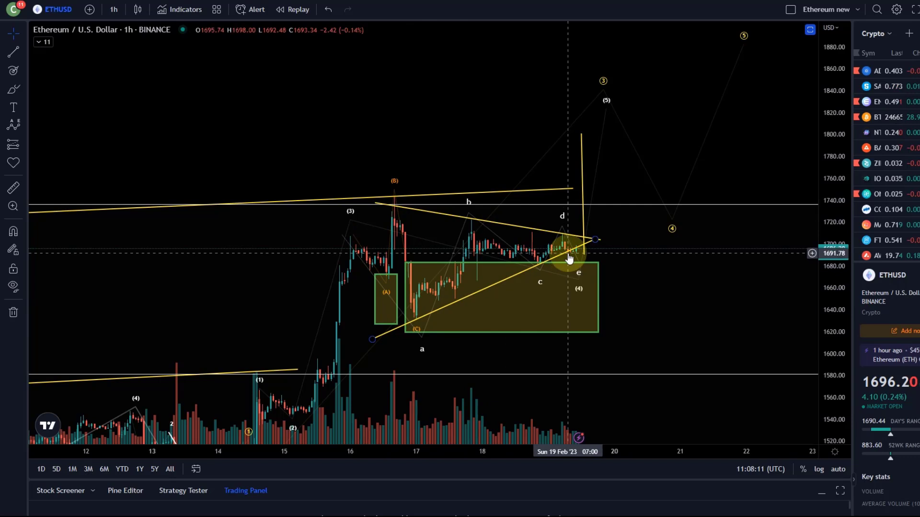
click(620, 351)
drag(619, 351, 641, 329)
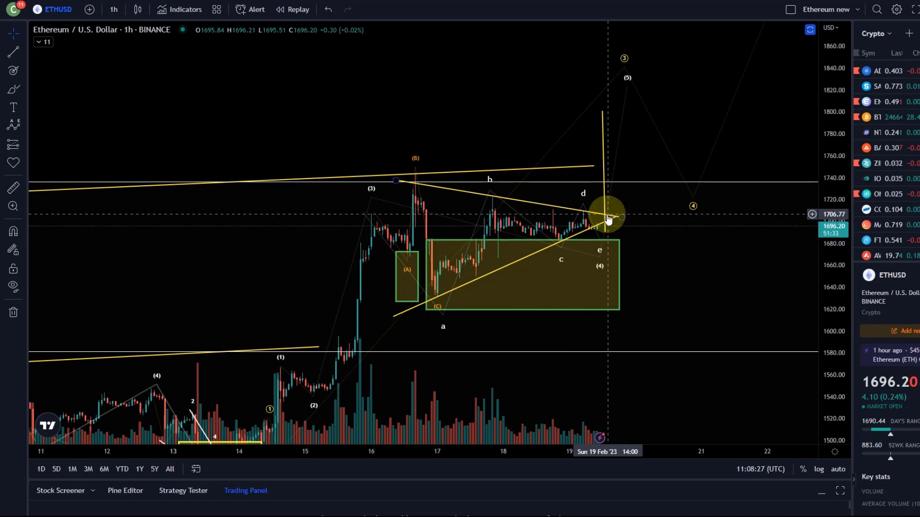
drag(607, 218, 604, 126)
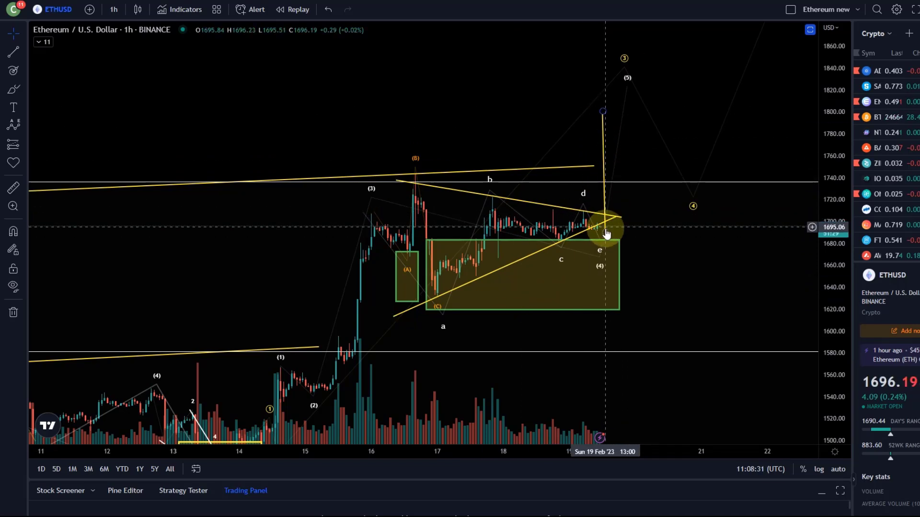
click(587, 244)
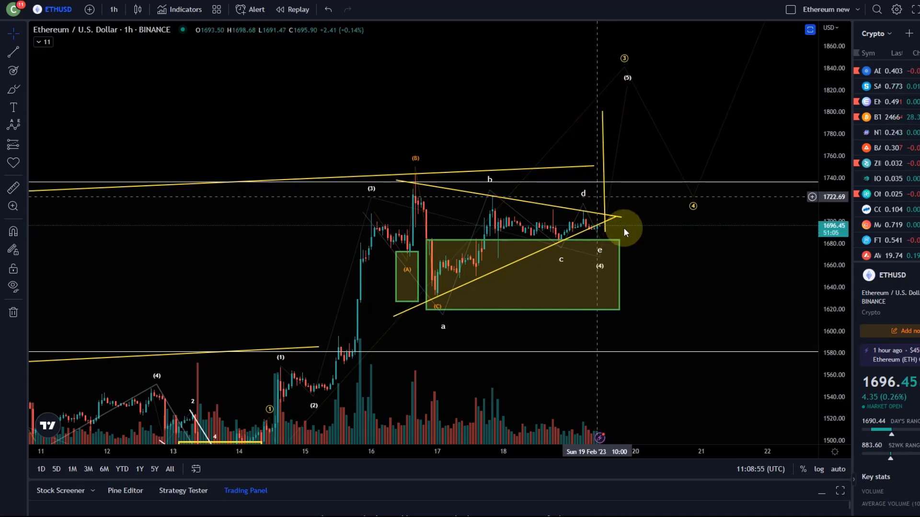
mouse_move(848, 353)
mouse_down()
mouse_move(800, 67)
mouse_move(790, 197)
mouse_move(813, 311)
mouse_up()
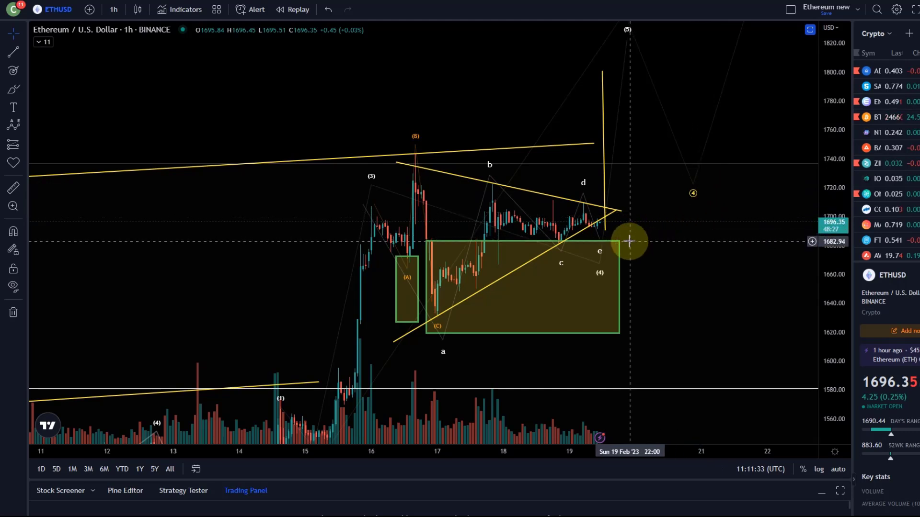
click(620, 264)
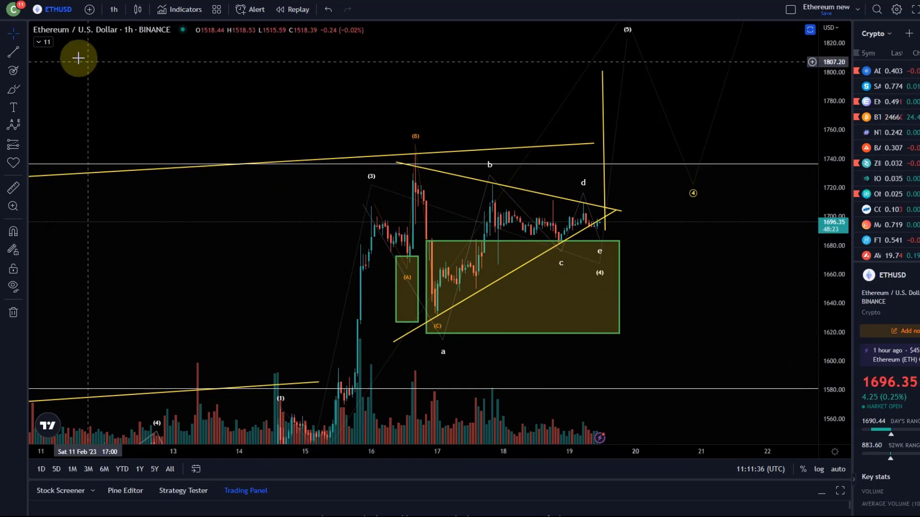
Switch the chart to the 1-day interval, fit the wider price range and restore the hidden RSI and MACD panes
click(114, 9)
click(167, 378)
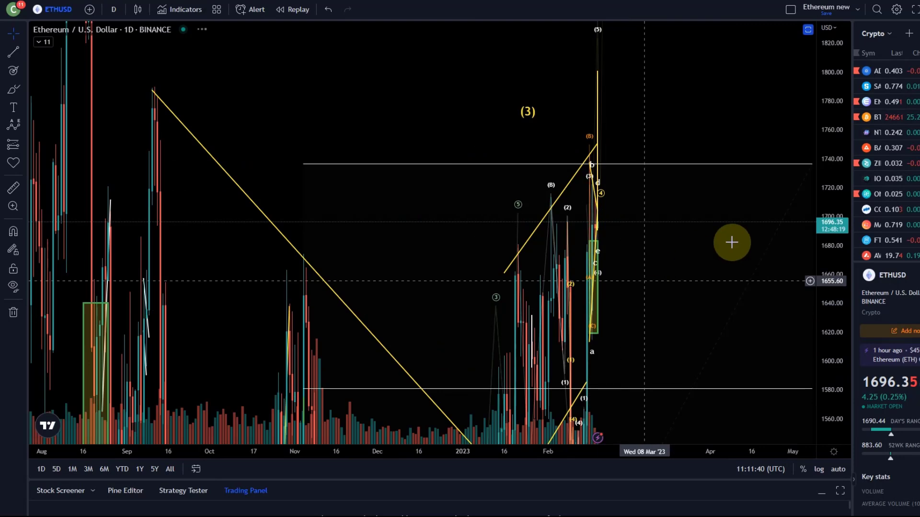
drag(837, 409, 837, 412)
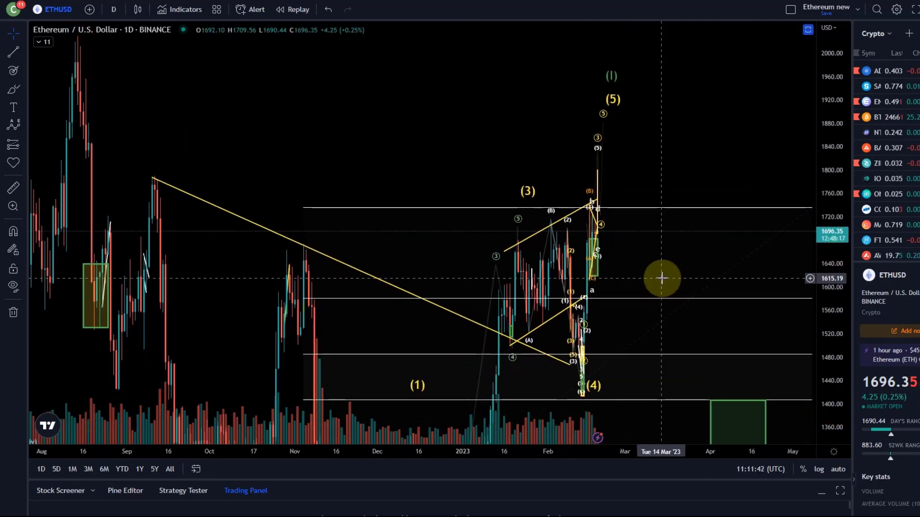
double_click(661, 278)
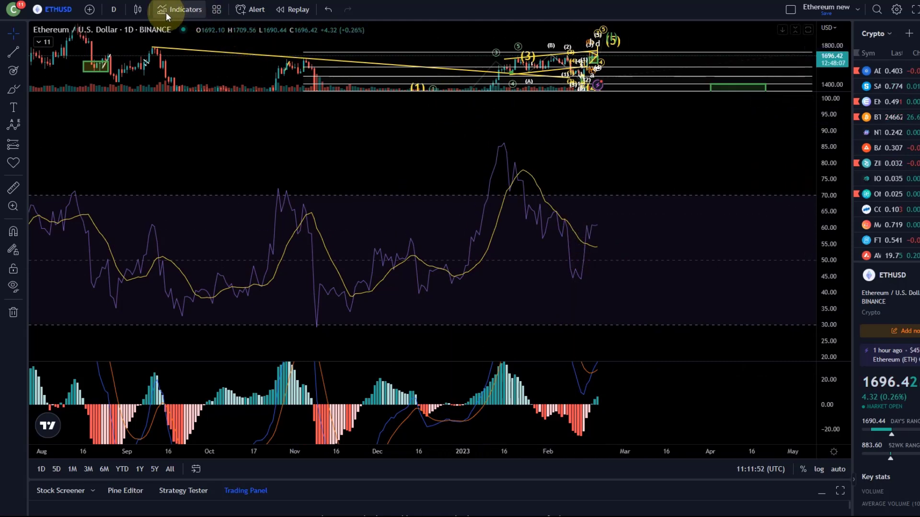
Switch the chart to the 4-hour interval and enlarge the price pane by shrinking the RSI pane
click(114, 9)
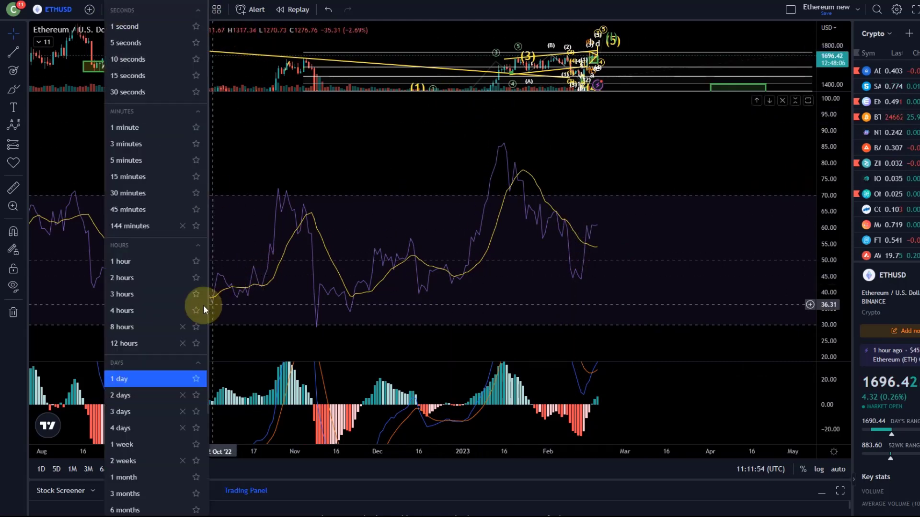
click(152, 311)
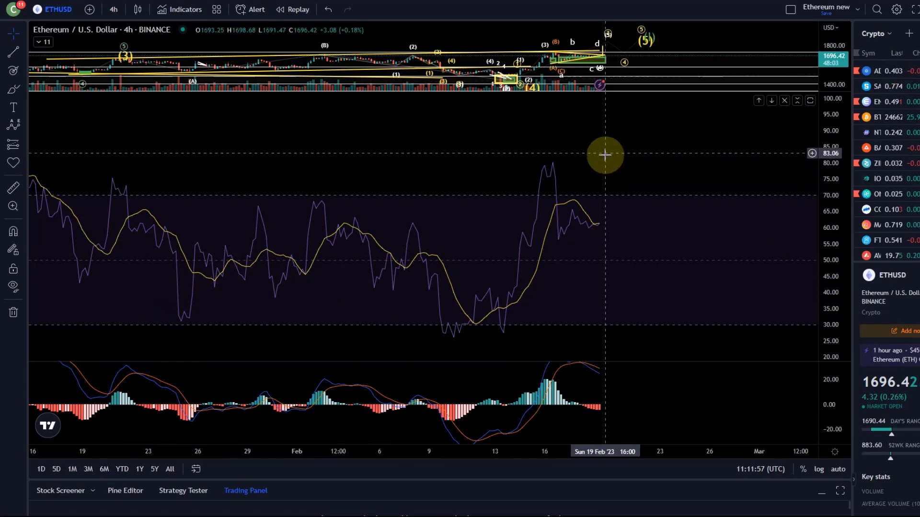
drag(571, 98, 566, 267)
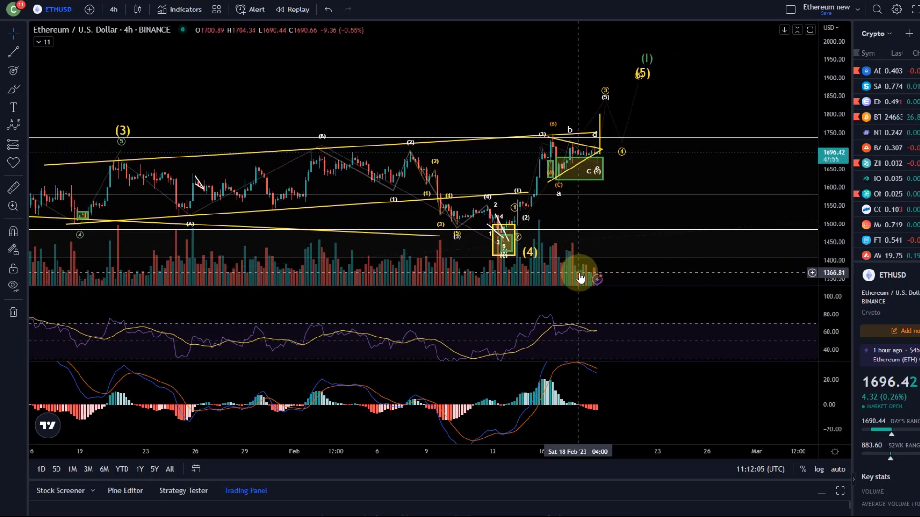
Set the chart to the 1-hour interval and stretch the price scale around the triangle, keeping the RSI and MACD in view
click(112, 11)
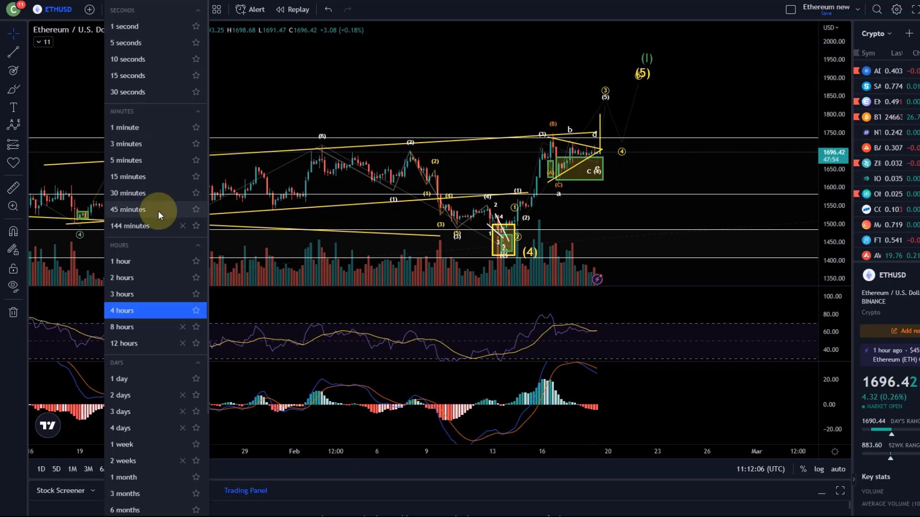
click(126, 259)
drag(836, 280, 628, 305)
click(581, 114)
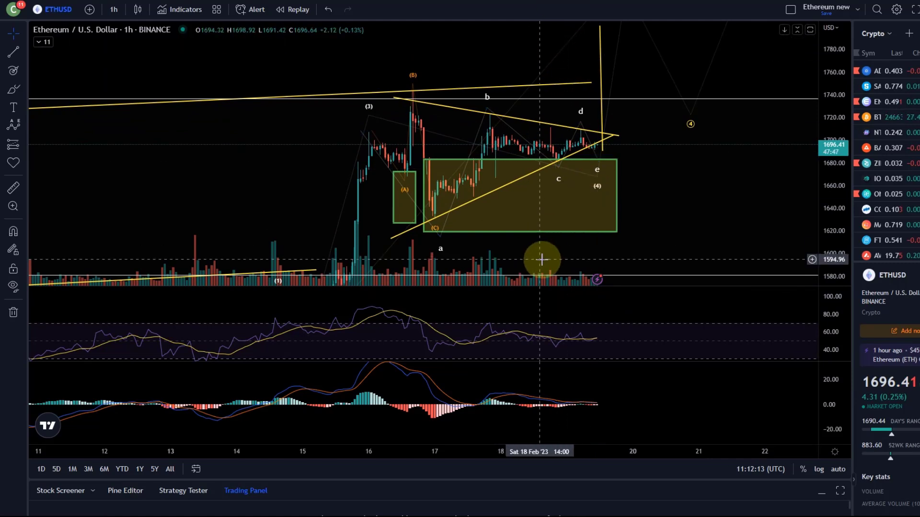